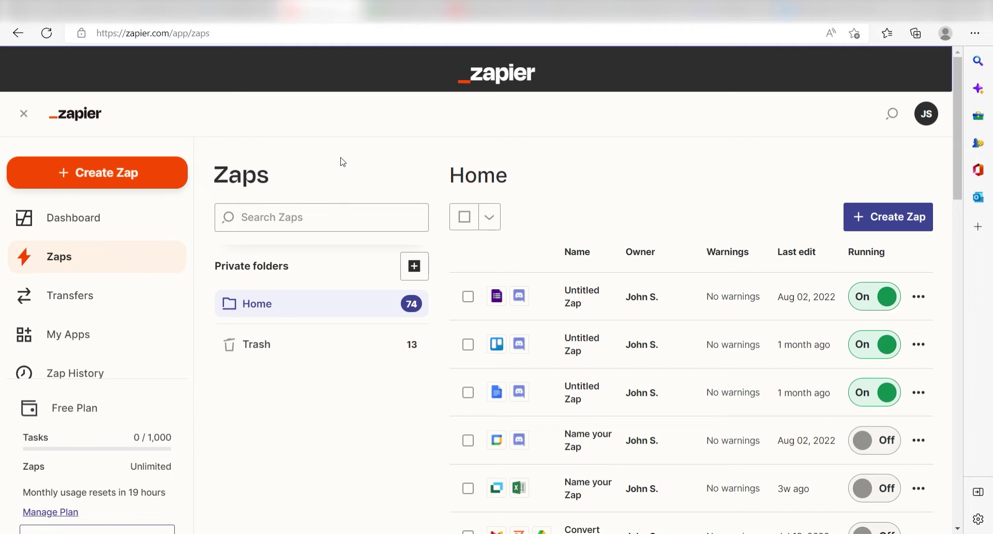
Step: Create a new Zap with Microsoft Excel's New Row event as the trigger
click(139, 176)
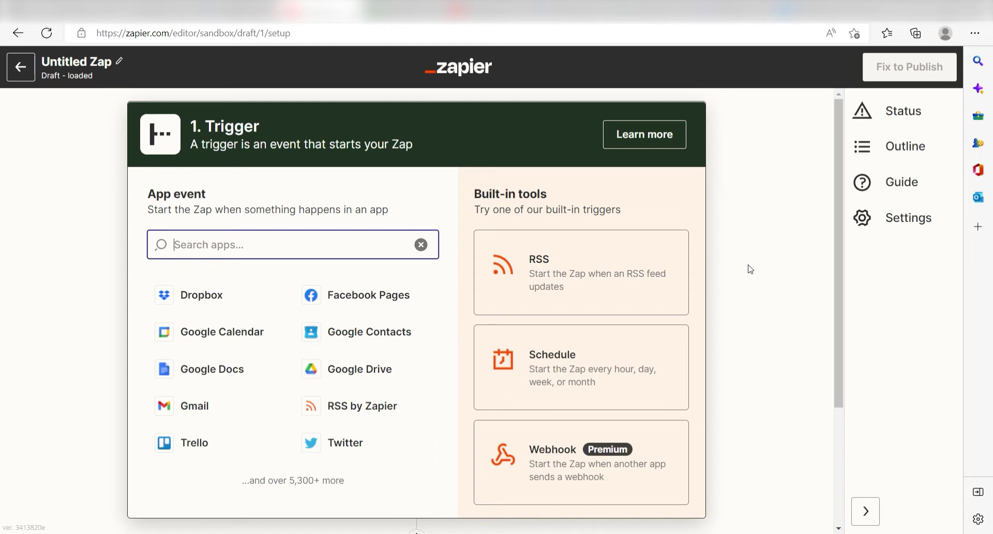
text(excel)
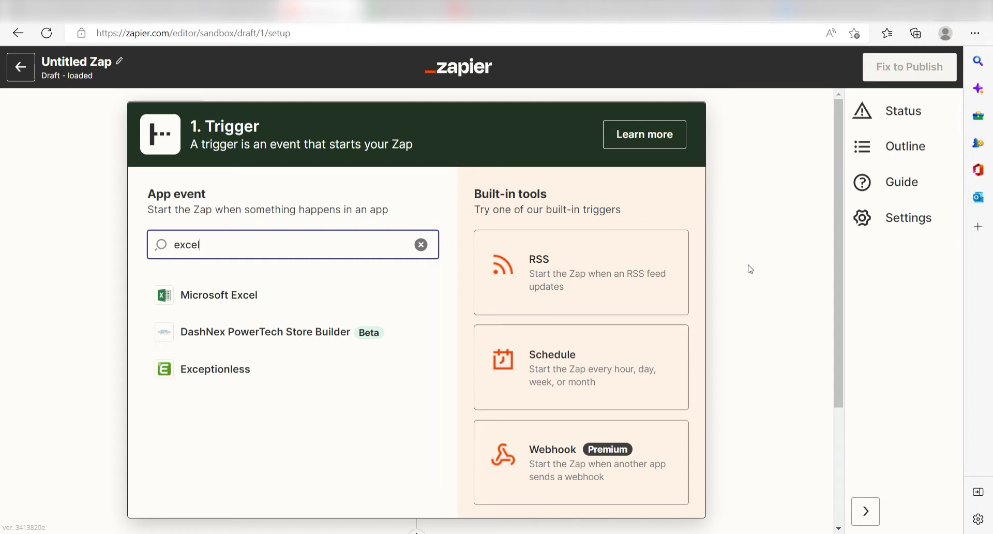
click(260, 291)
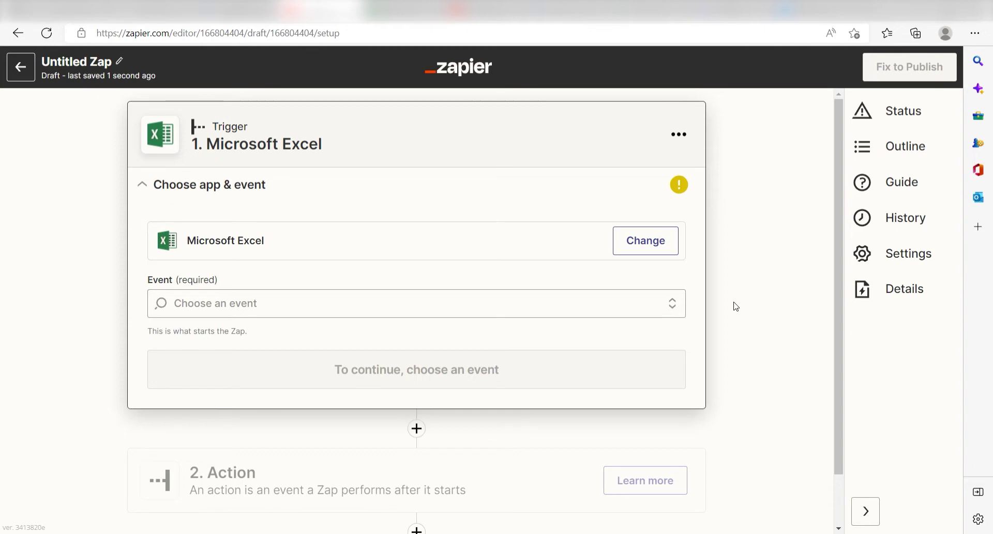
click(672, 305)
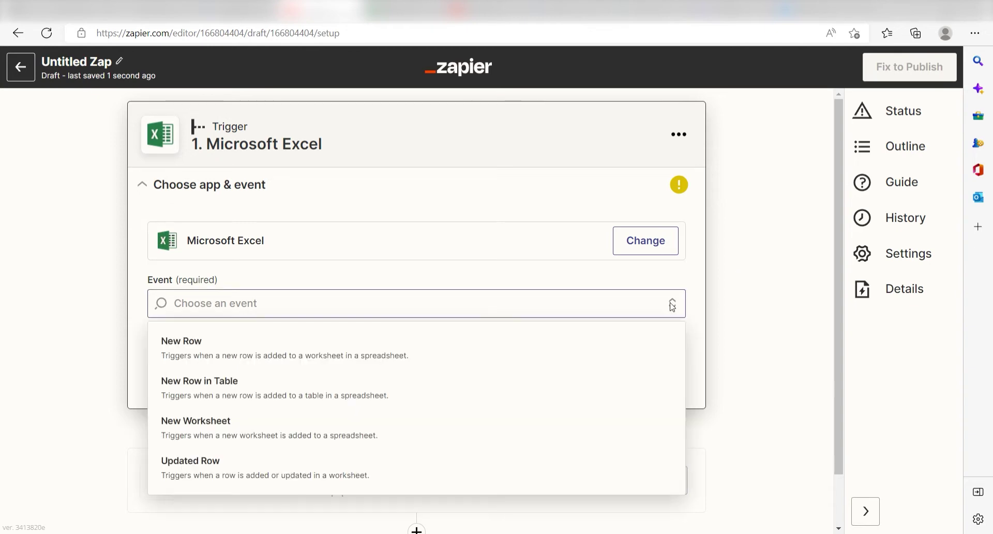
click(598, 343)
click(595, 360)
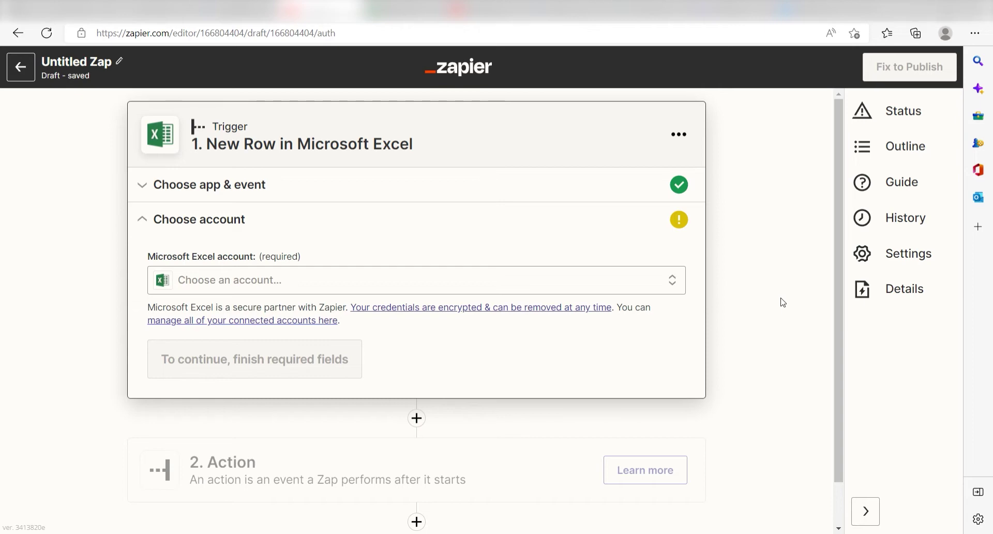
Step: Connect the Excel account and approve Zapier's Microsoft permission request
click(660, 284)
click(454, 398)
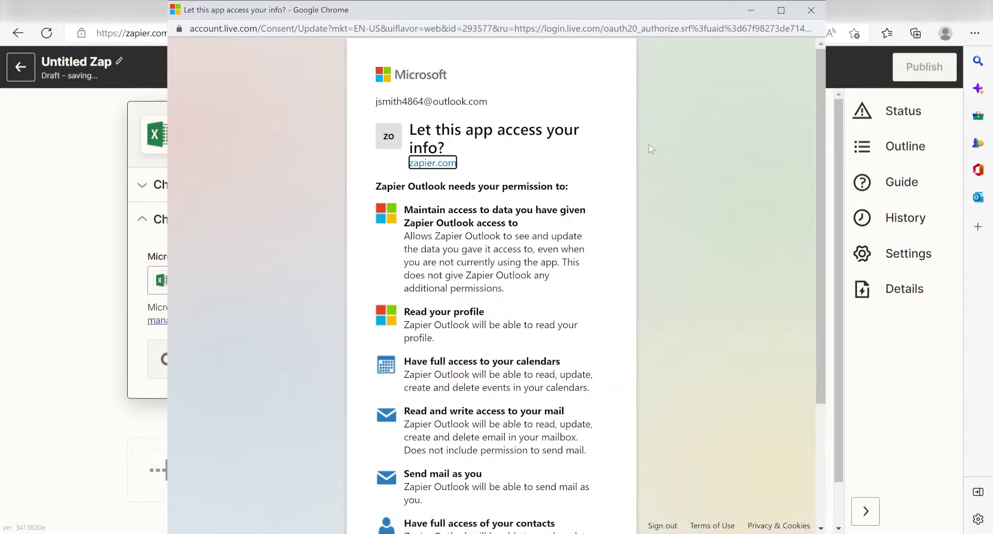
click(530, 158)
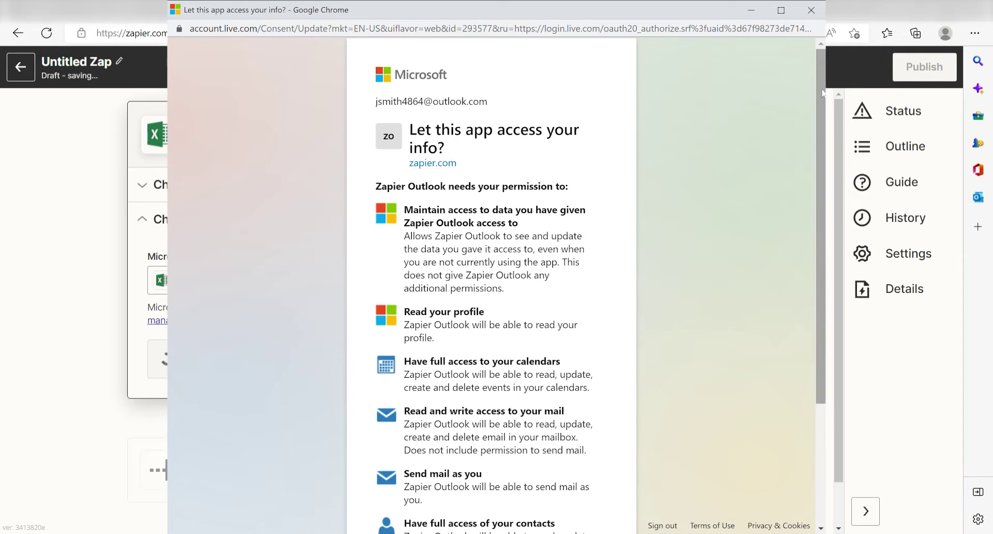
drag(822, 93, 820, 236)
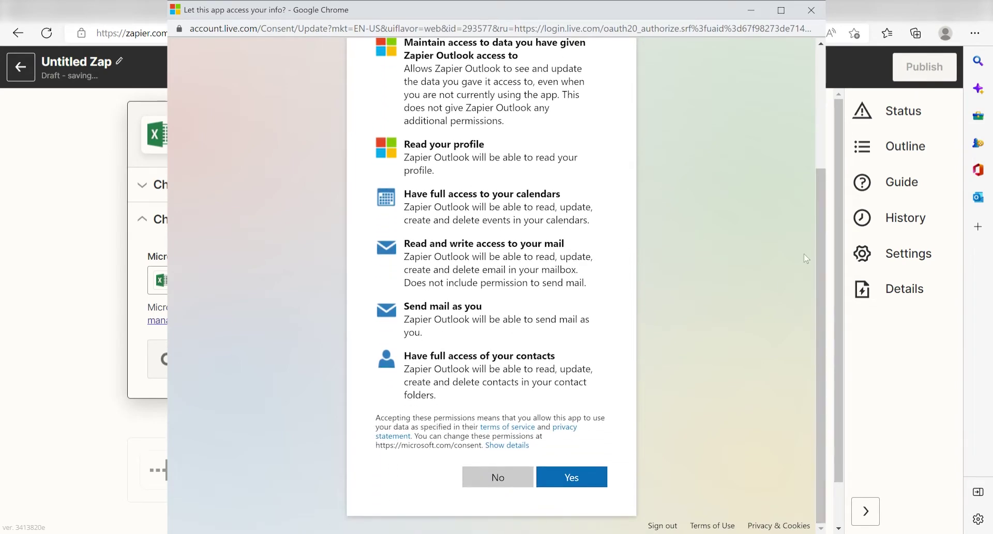
click(583, 476)
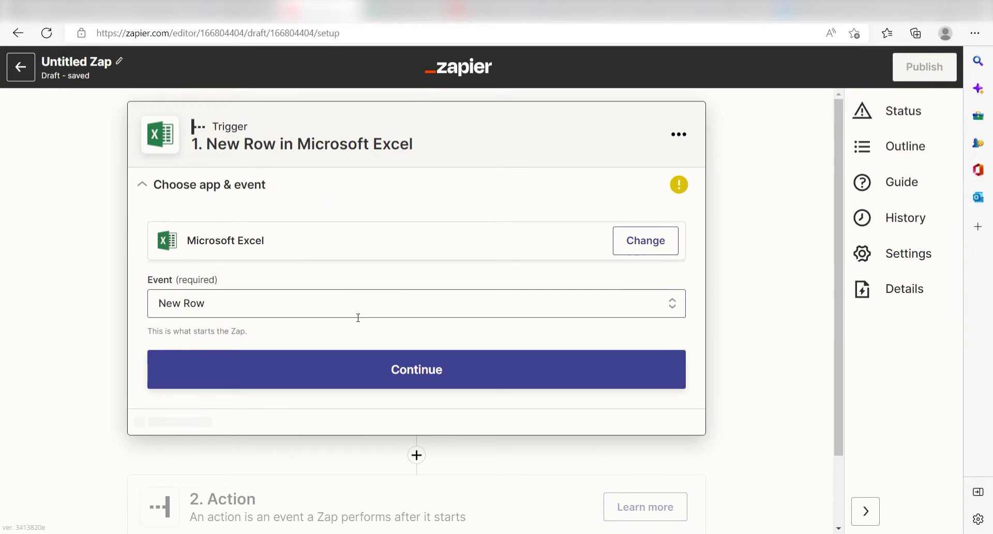
Step: Advance to the trigger setup showing OneDrive storage and the root folder
click(361, 370)
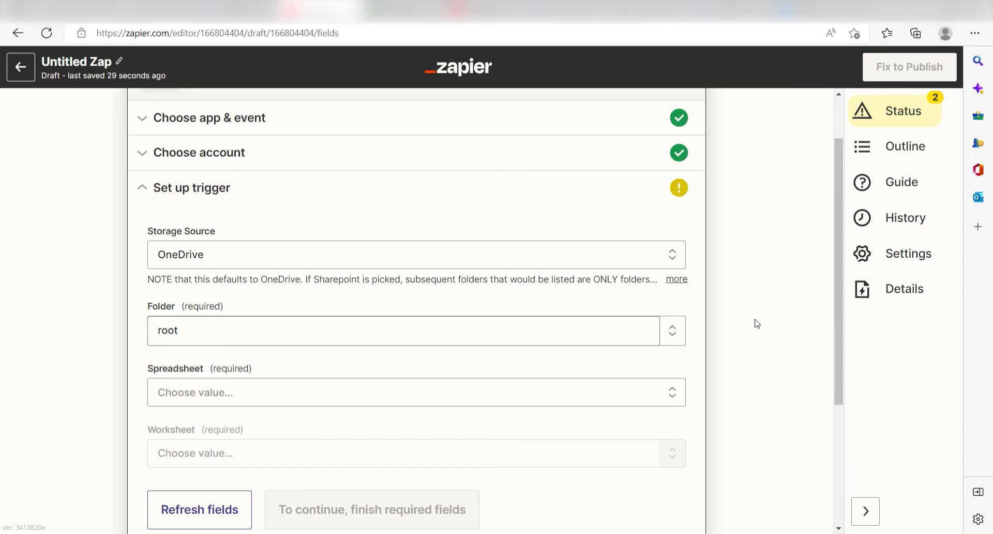
Step: Select spreadsheet Zapier Meeting List.xlsx and worksheet Sheet1 for the trigger
scroll(756, 323, down, 1)
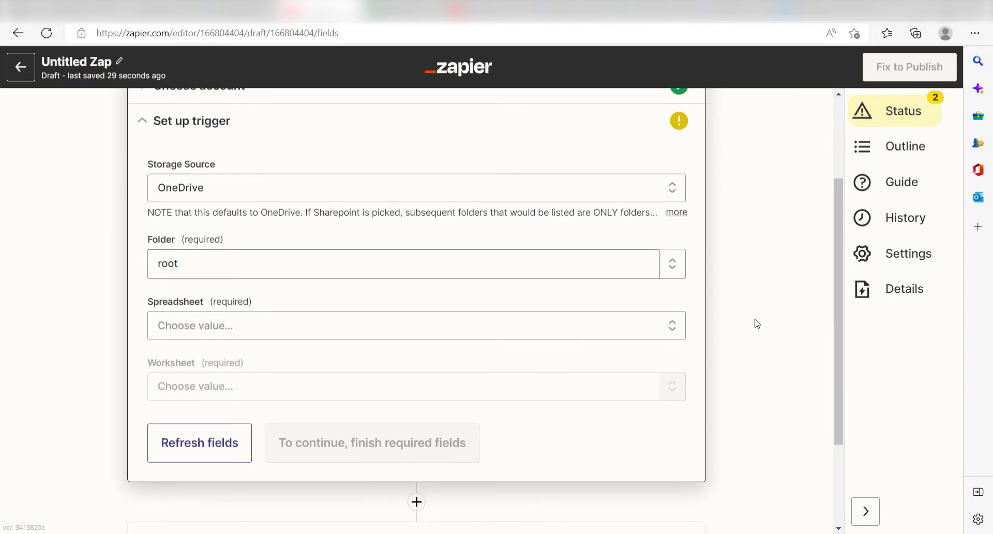
click(548, 326)
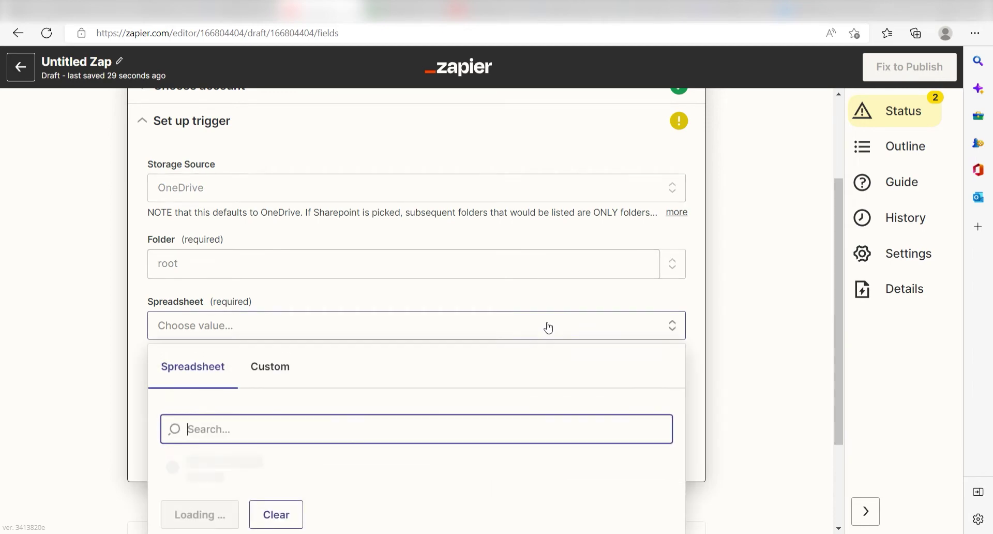
scroll(548, 327, down, 2)
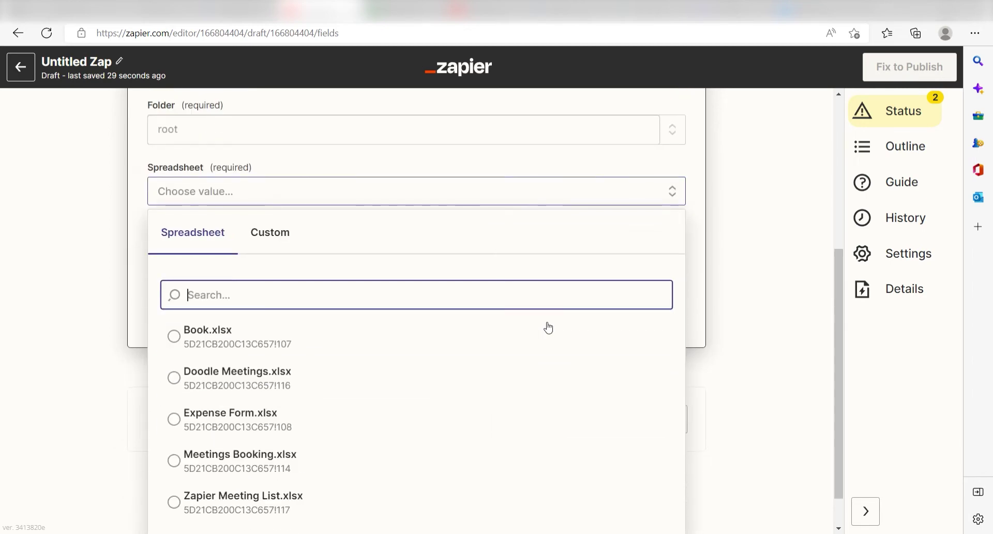
click(337, 506)
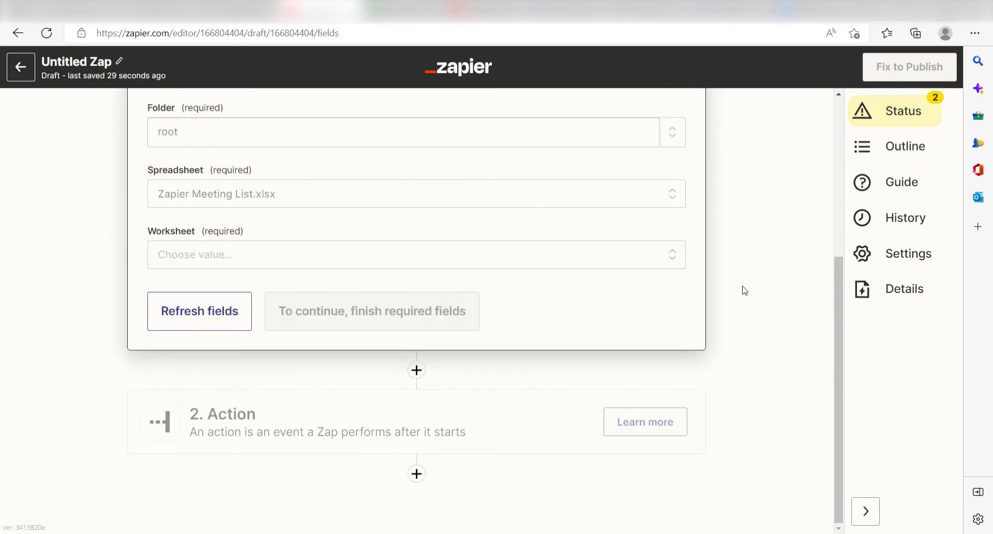
scroll(748, 285, up, 1)
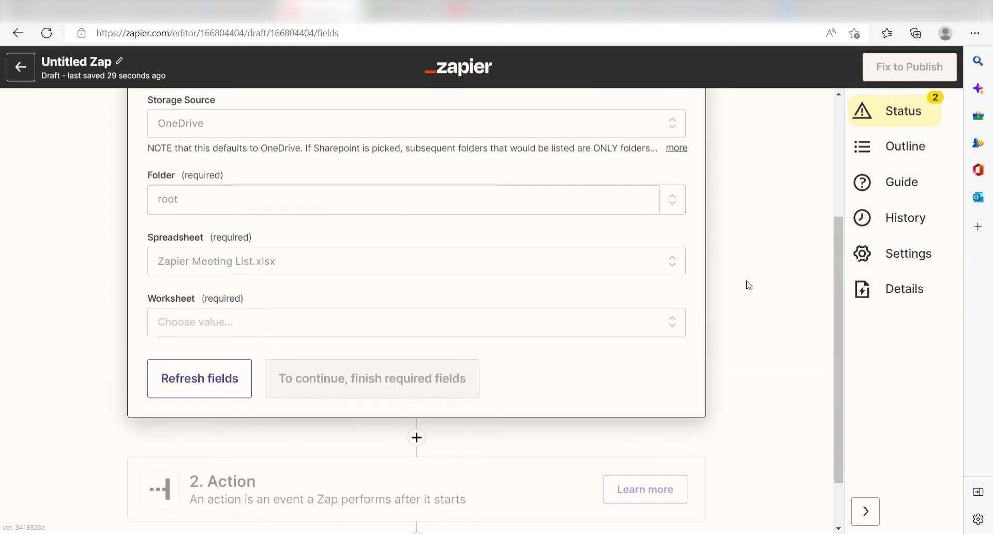
click(641, 322)
click(471, 451)
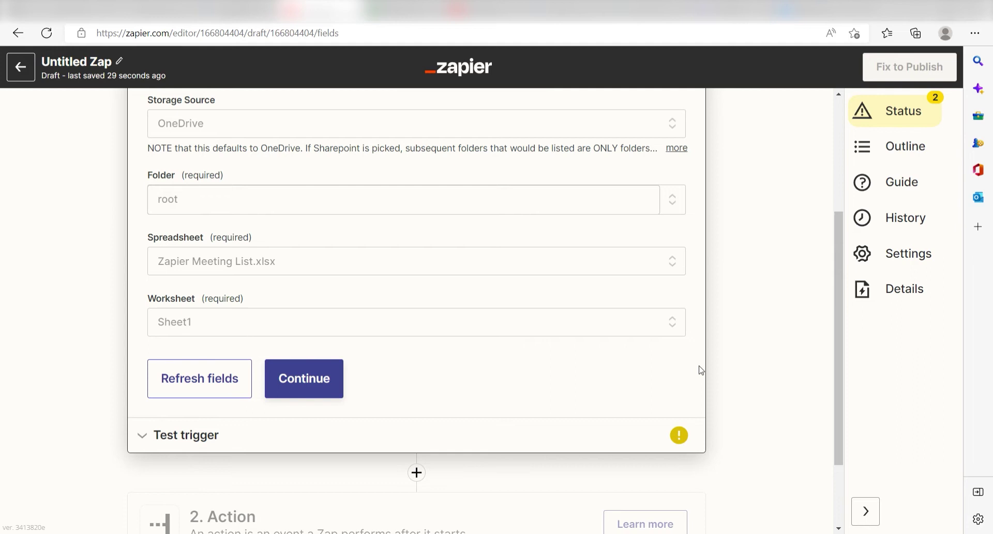
Step: Test the trigger, retrieving the sample Zapier Strategy Meeting row
click(322, 381)
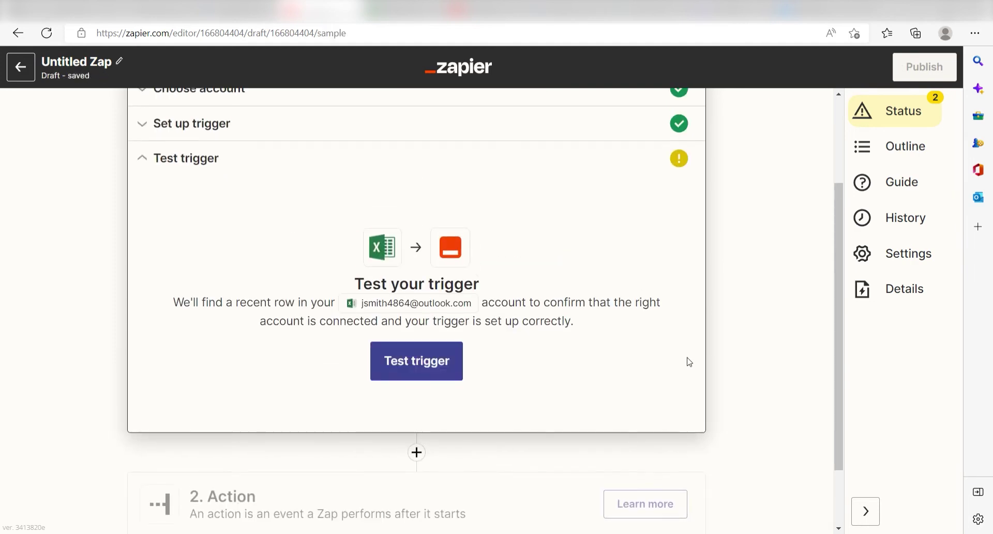
click(455, 370)
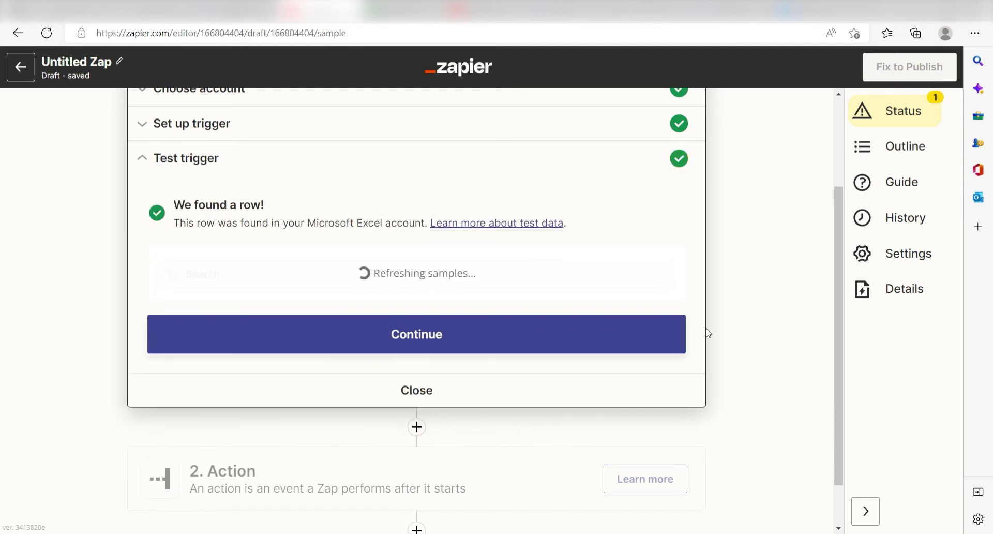
scroll(719, 331, down, 2)
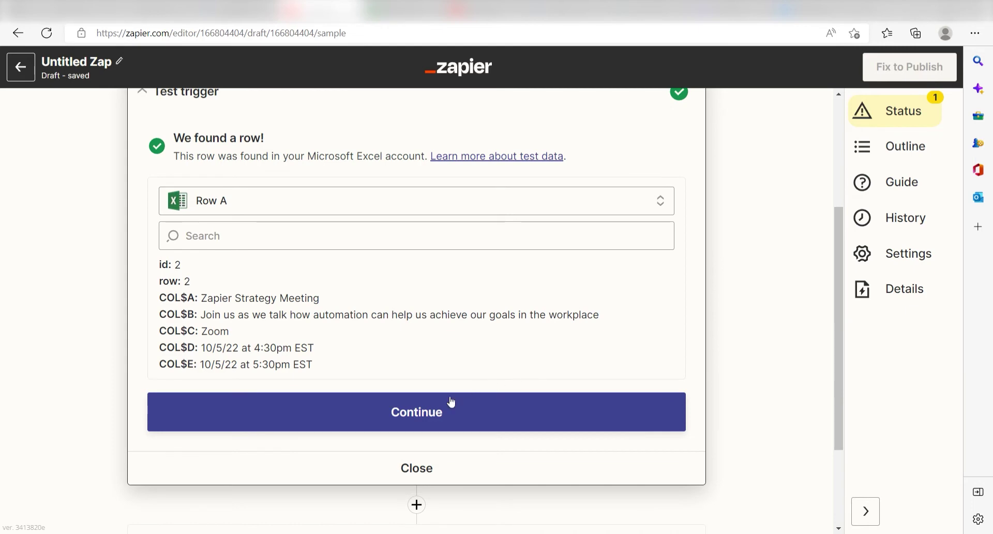
Step: Add a Google Calendar 'Create Detailed Event' action as the Zap's second step
click(450, 403)
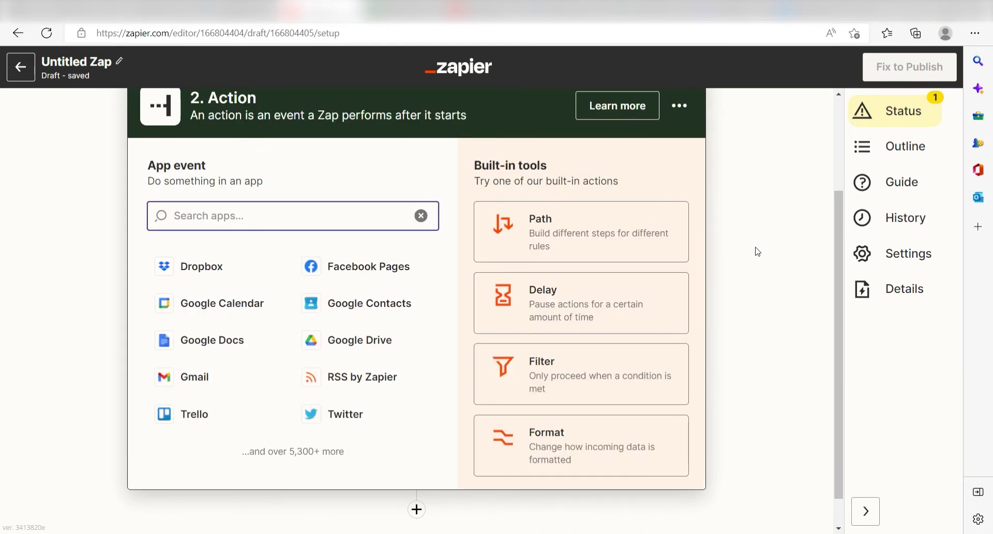
text(google cal)
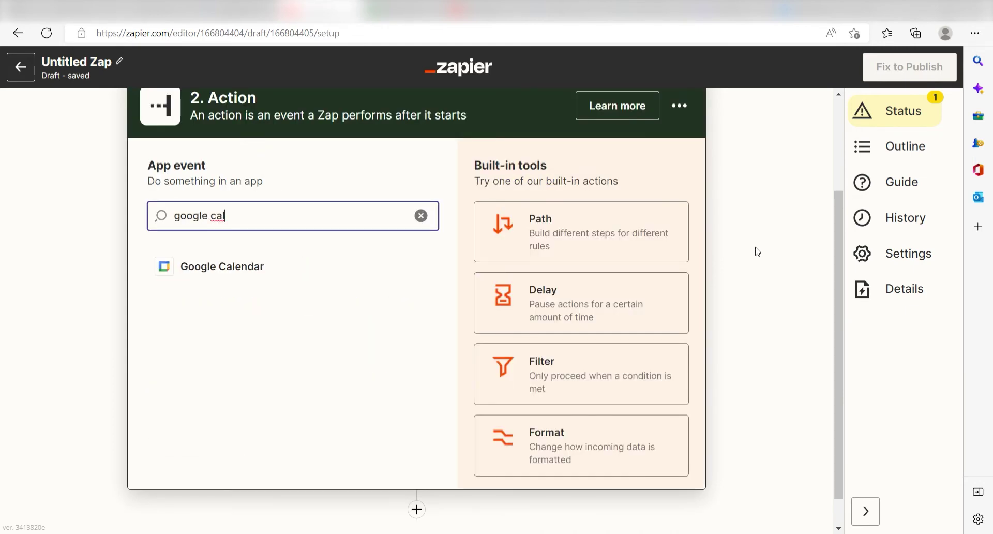
click(297, 269)
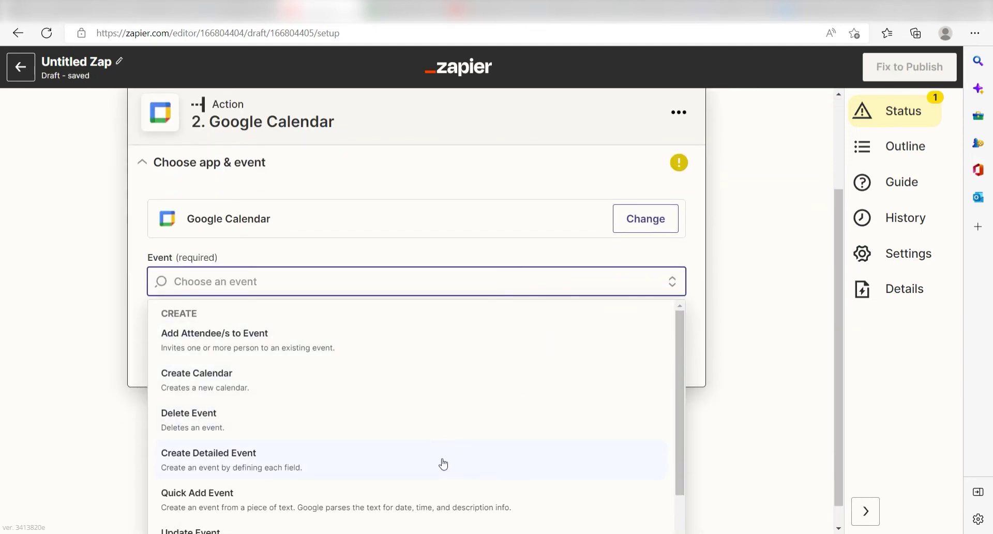
click(442, 464)
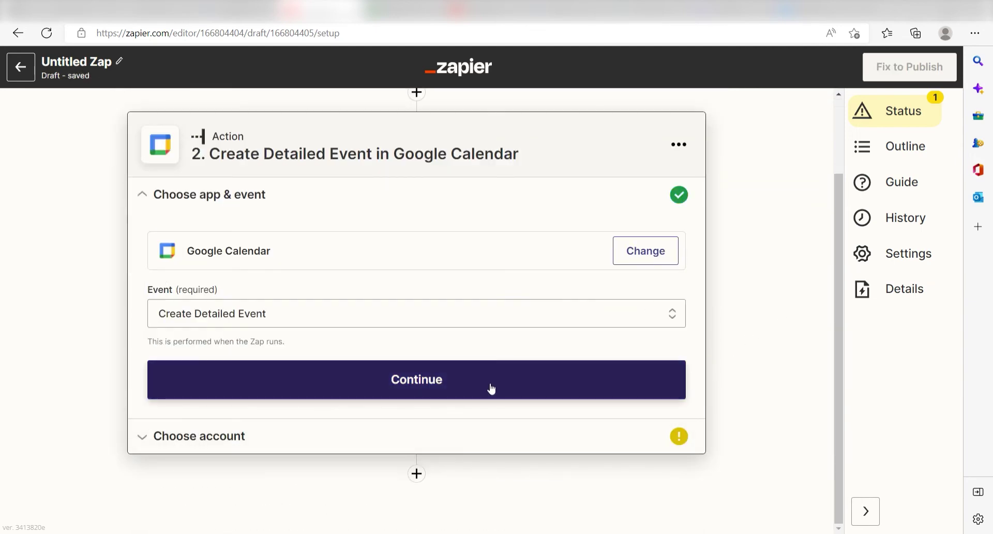
click(487, 389)
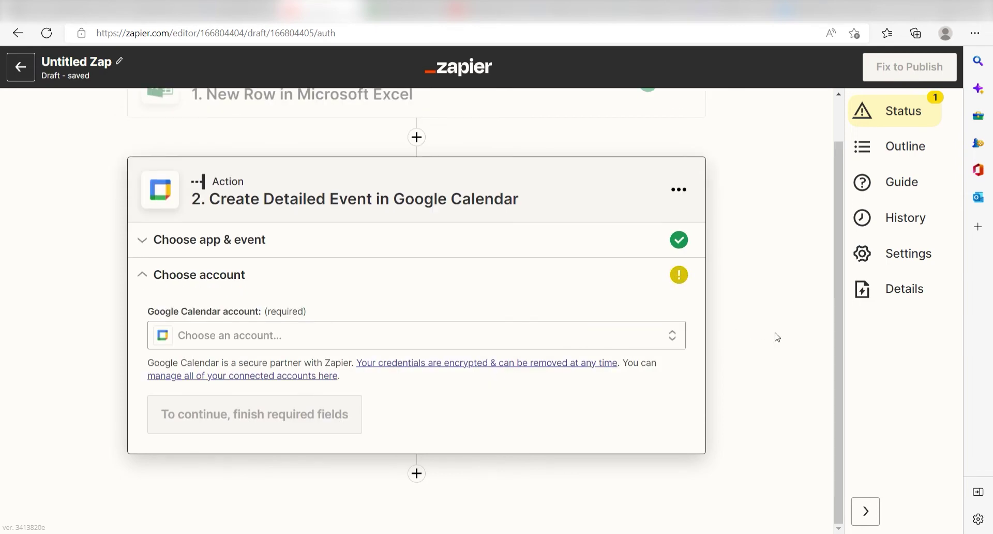
Step: Connect a Google Calendar account, allow Zapier access, and proceed to the event fields
click(620, 345)
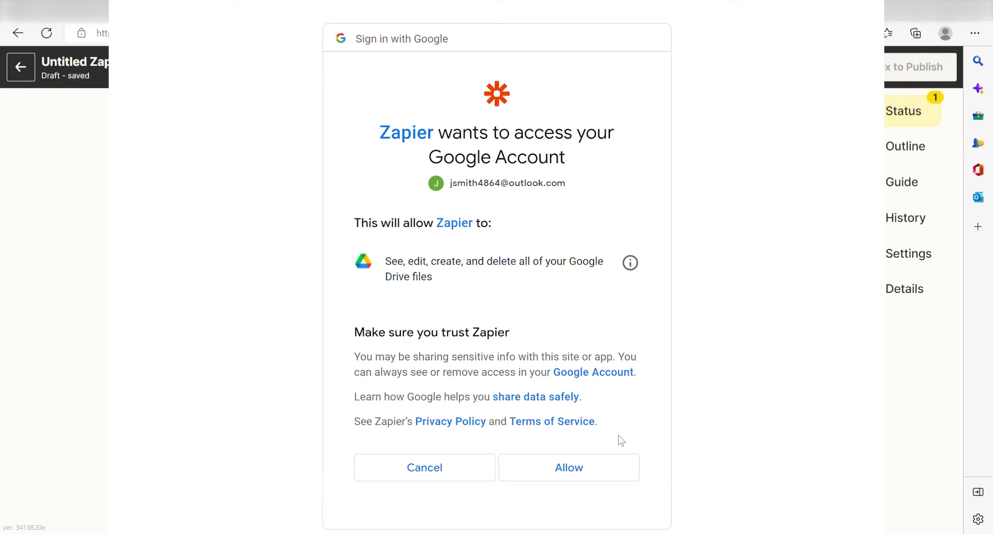
click(577, 468)
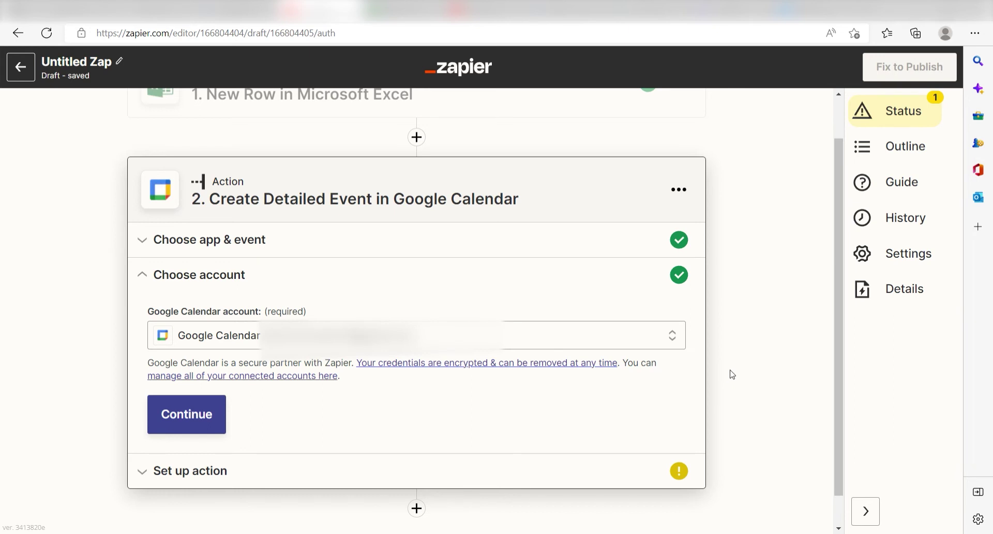
click(195, 426)
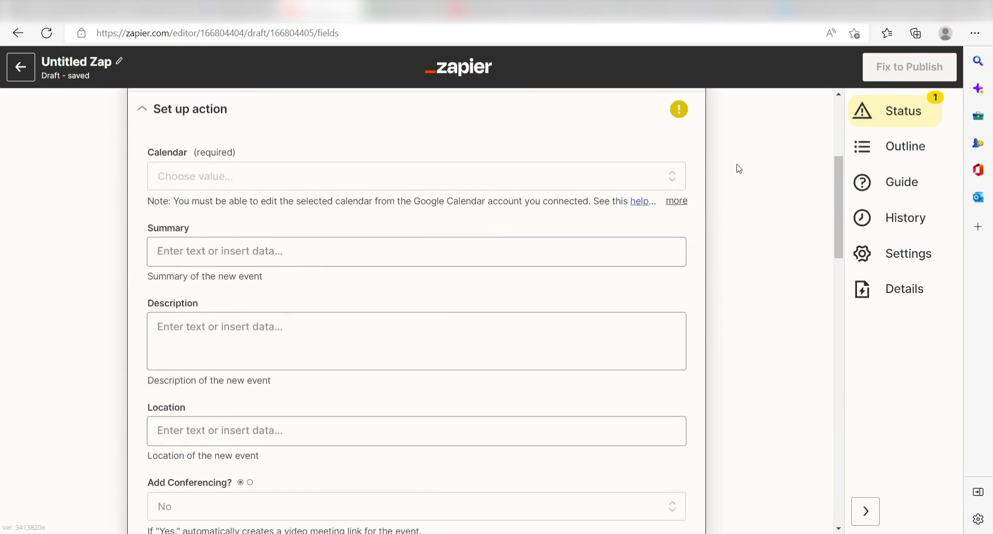
Step: Choose the first calendar and map Excel Summary and Description into the event
click(653, 176)
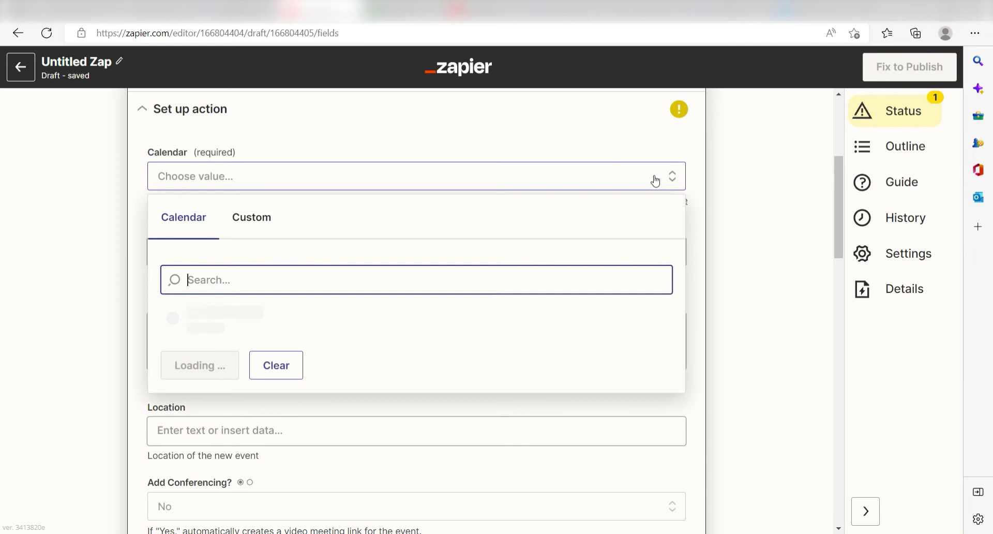
click(425, 321)
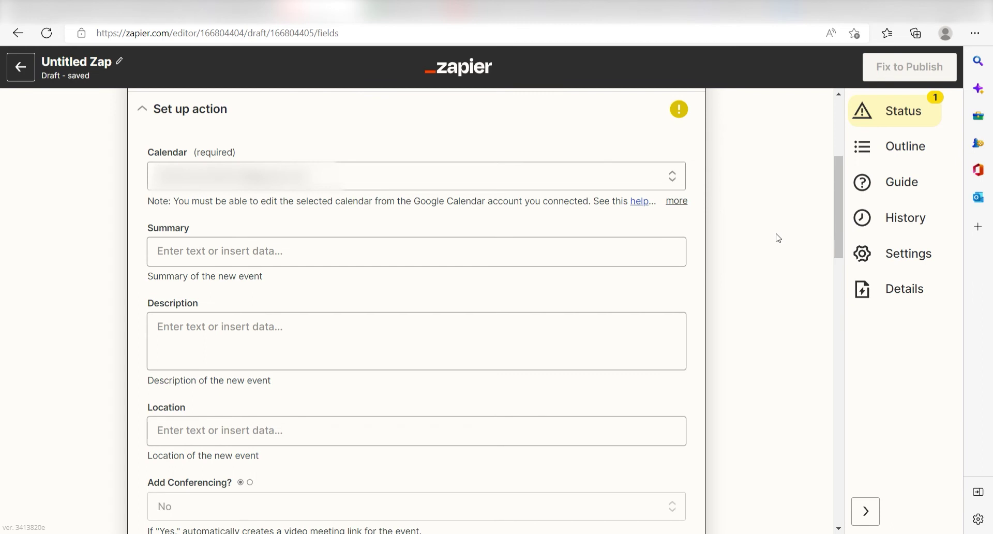
click(440, 257)
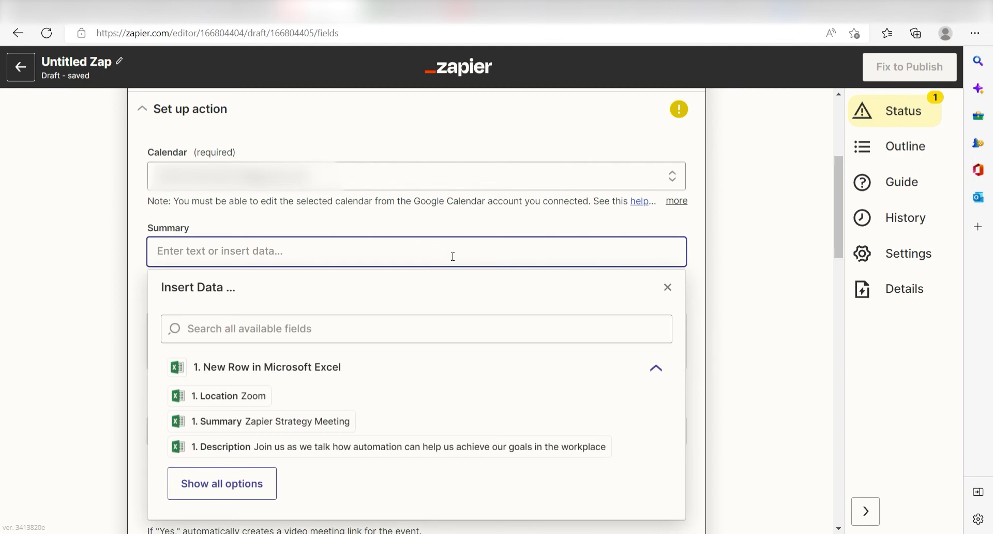
click(320, 422)
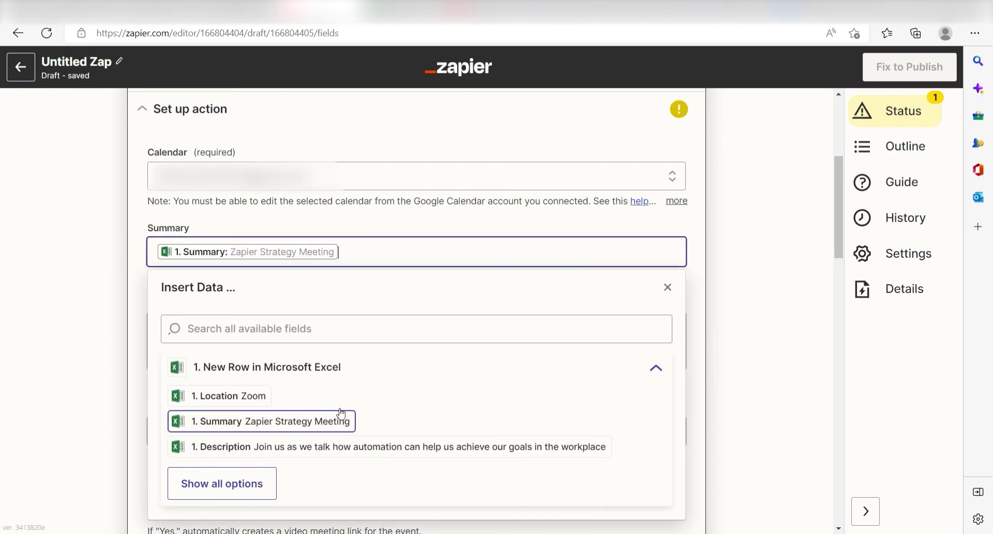
key(Tab)
click(343, 483)
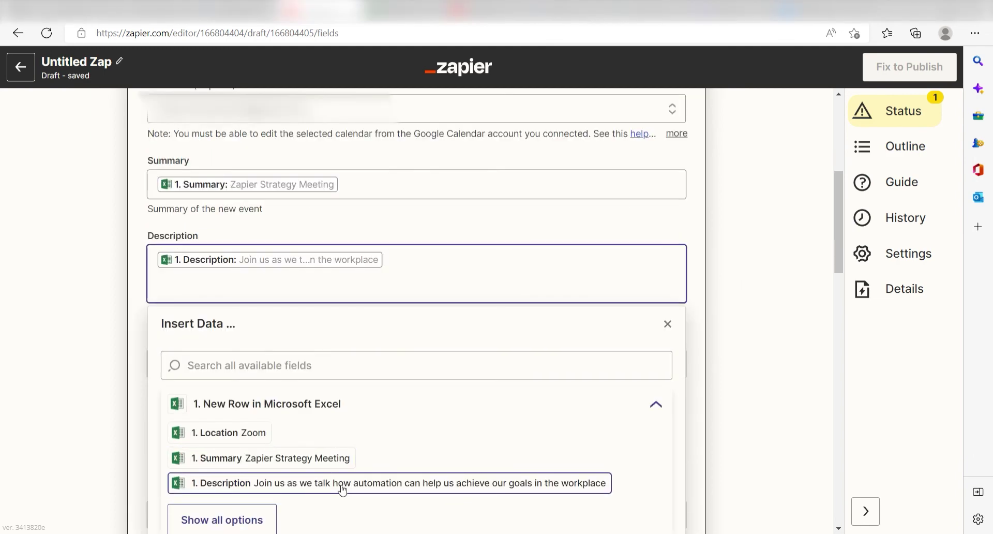
click(742, 278)
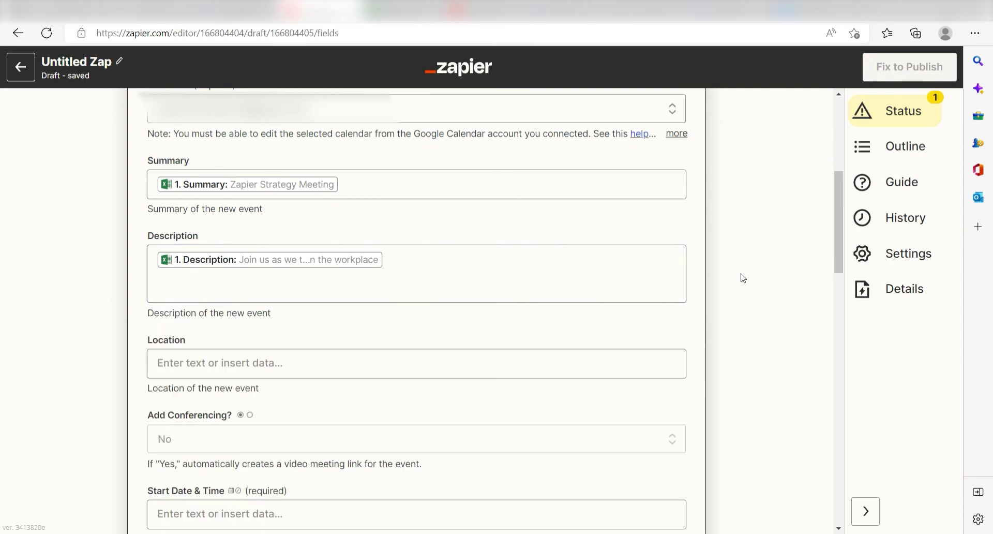
Step: Map Excel Location, Start Time and End Time into the event's location, start and end fields
scroll(743, 278, down, 1)
click(310, 296)
click(243, 442)
key(Tab)
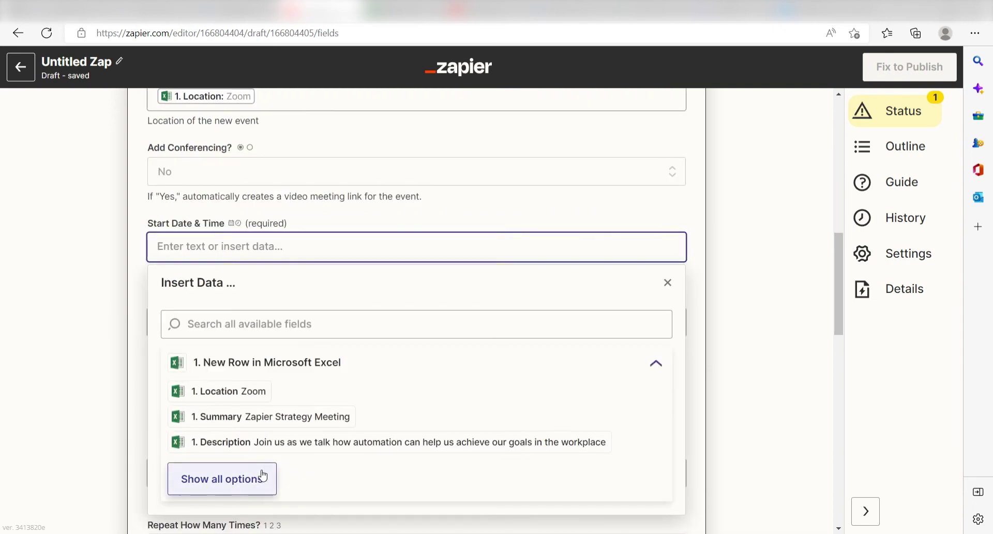
click(262, 475)
scroll(264, 470, down, 1)
click(308, 405)
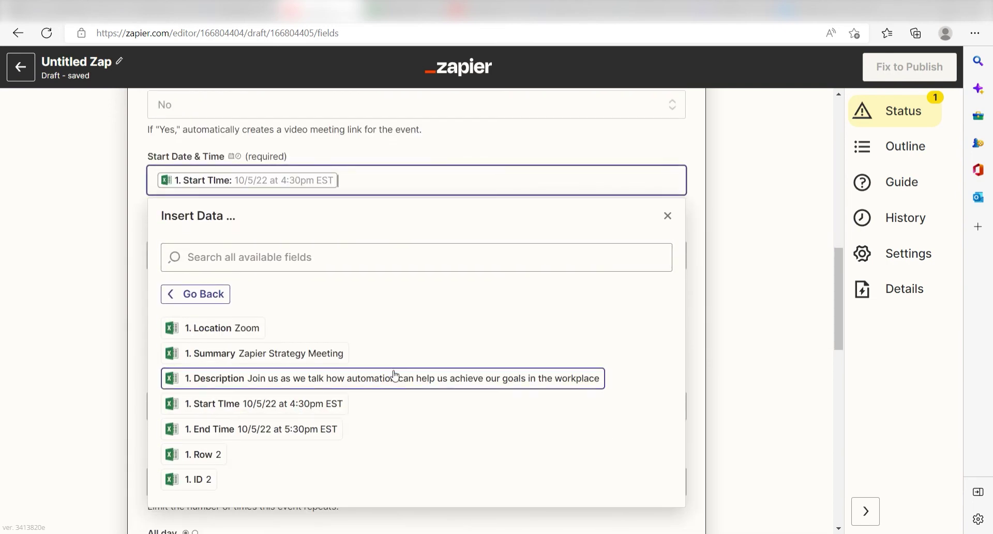
key(Tab)
click(221, 484)
scroll(217, 470, down, 1)
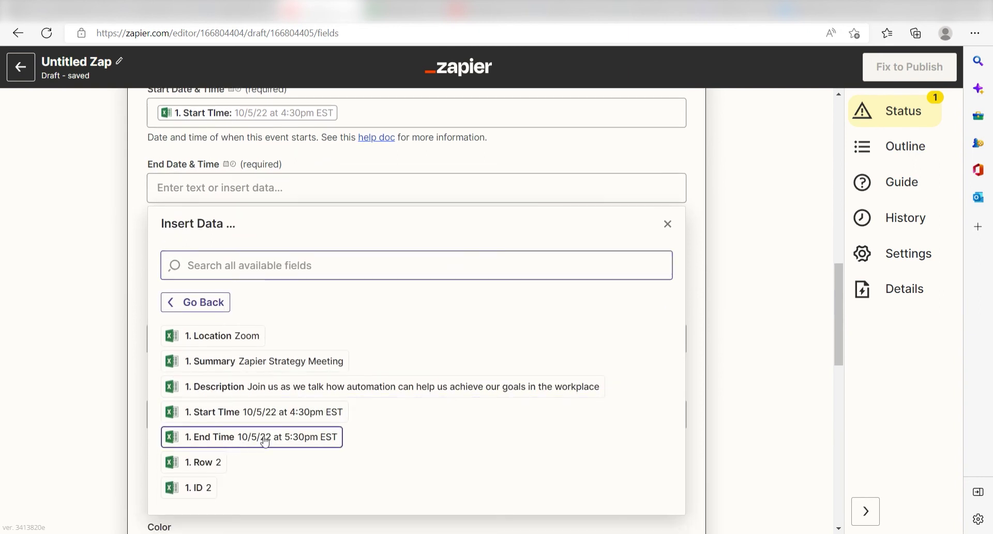
click(265, 441)
click(714, 297)
Step: Test the Create Detailed Event step with the sample row
scroll(714, 297, up, 1)
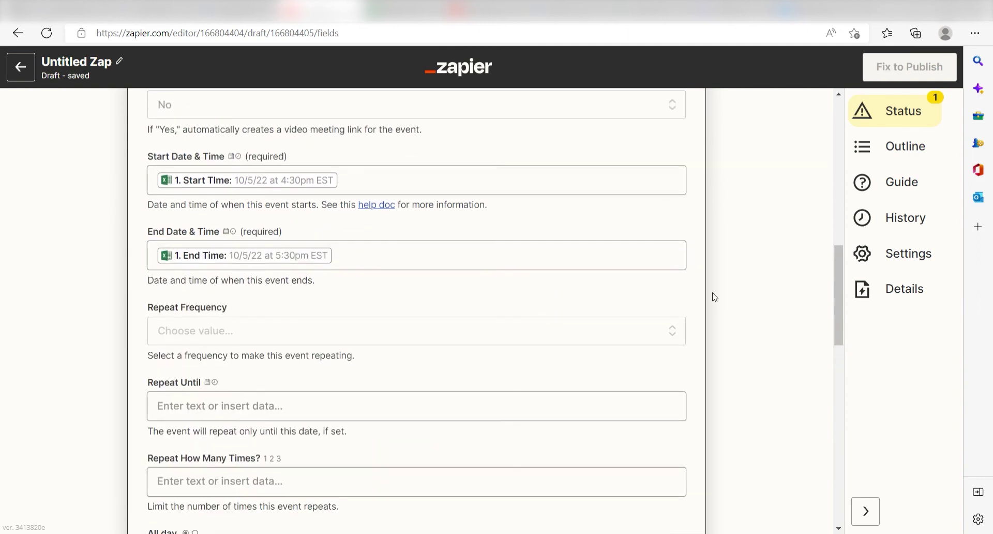
scroll(384, 423, down, 1)
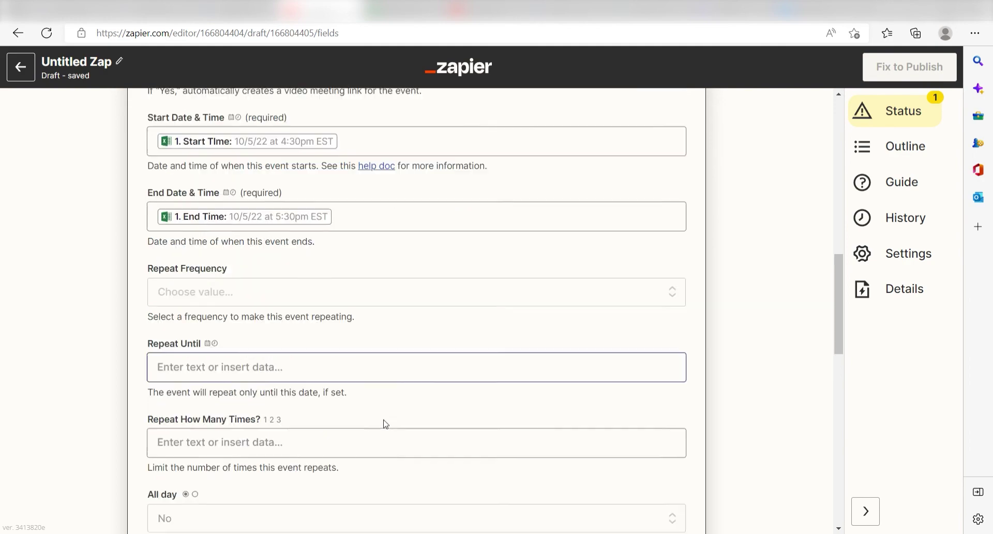
scroll(212, 486, down, 10)
click(212, 486)
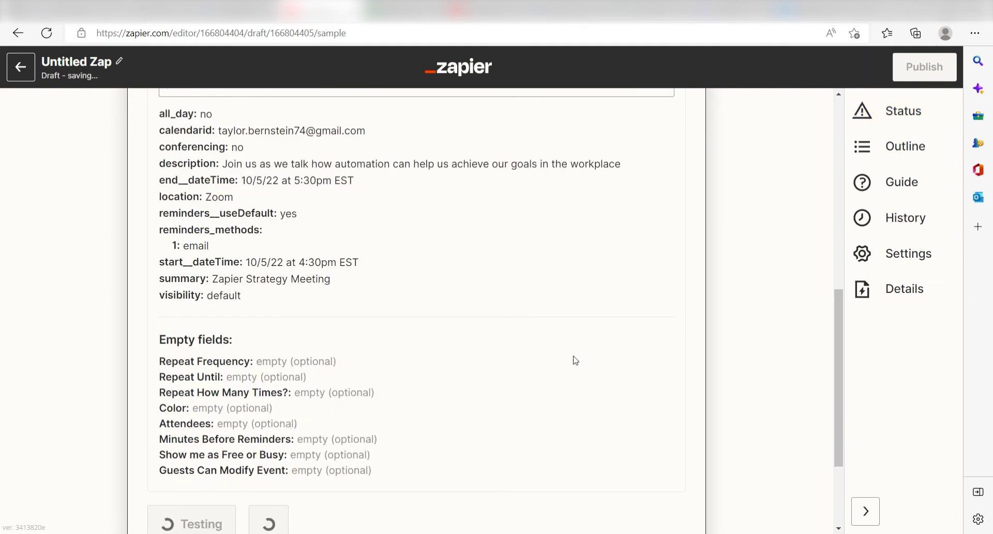